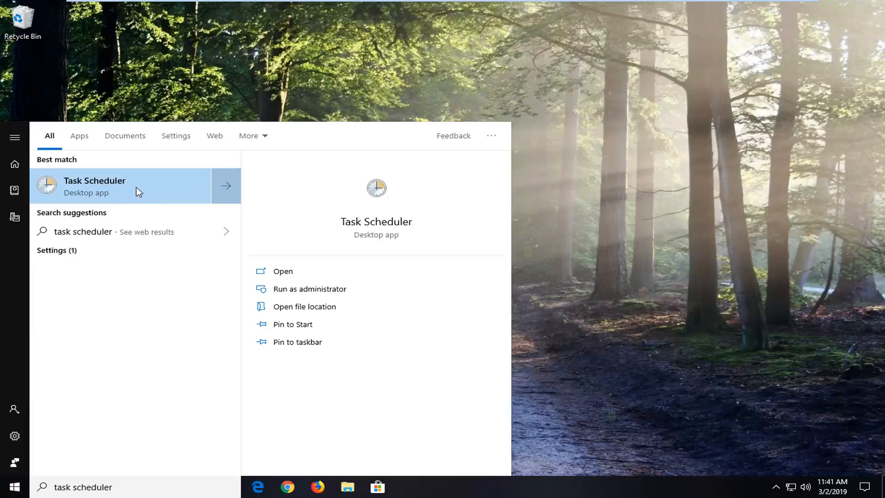
Step: Open Task Scheduler and start a new task named "Sound at Sign Off"
click(138, 190)
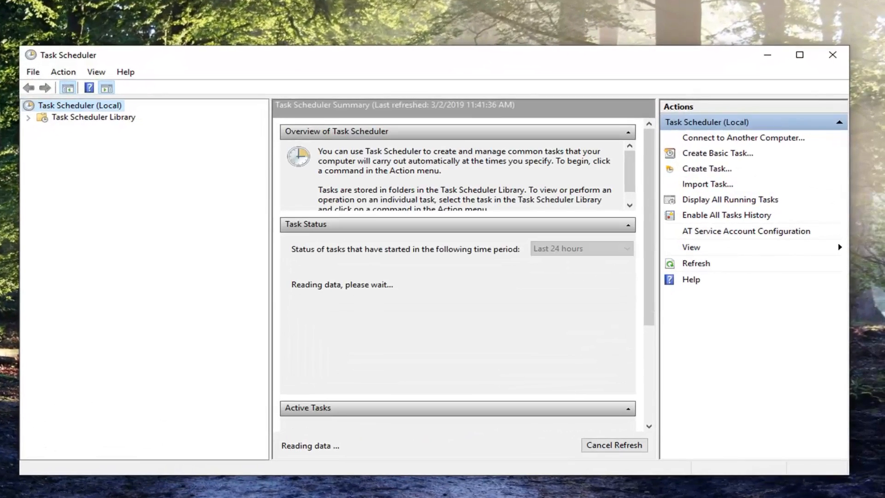
click(704, 171)
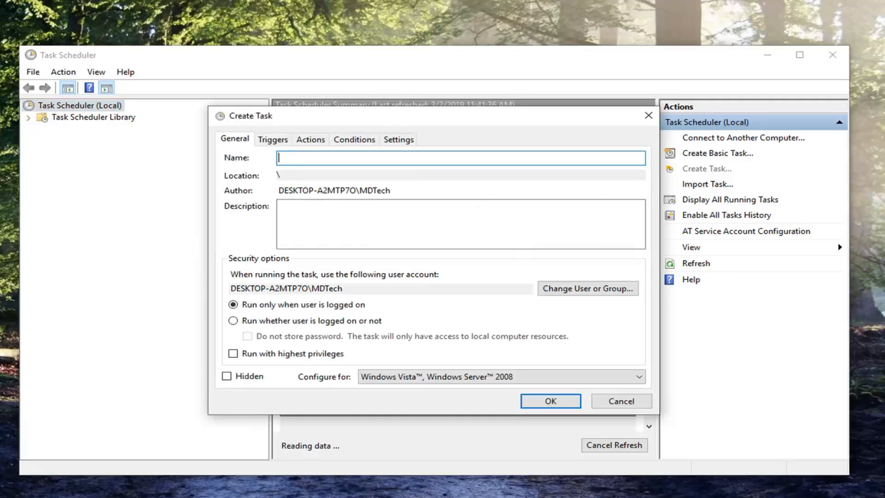
text(Pla)
key(BackSpace)
key(BackSpace)
key(BackSpace)
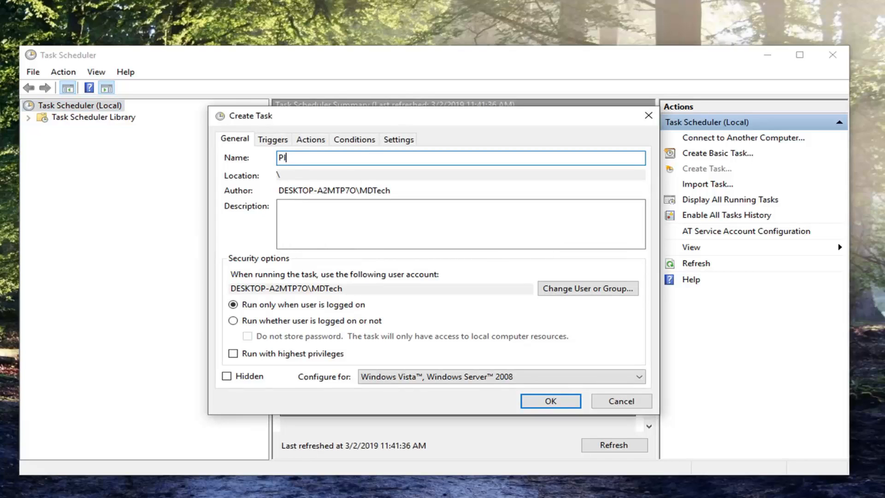
text(Sound at Sign Off)
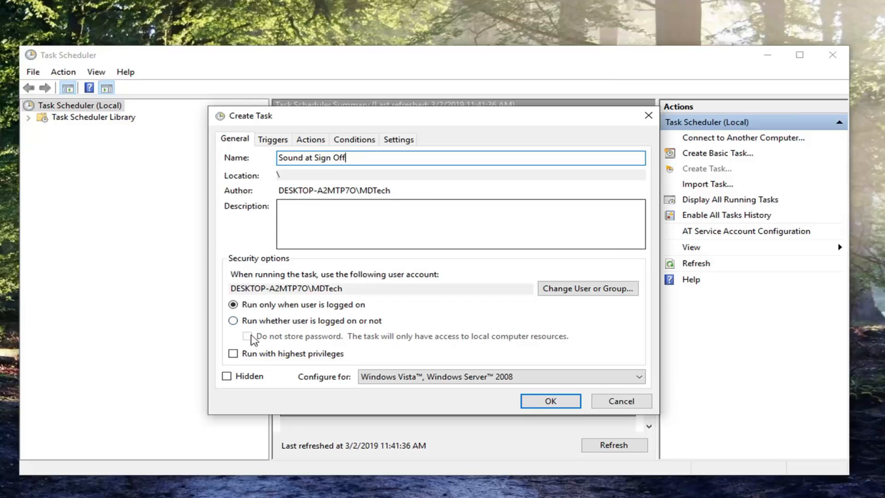
Step: Set the task to run whether user is logged on or not, with highest privileges, configured for Windows 10
click(244, 321)
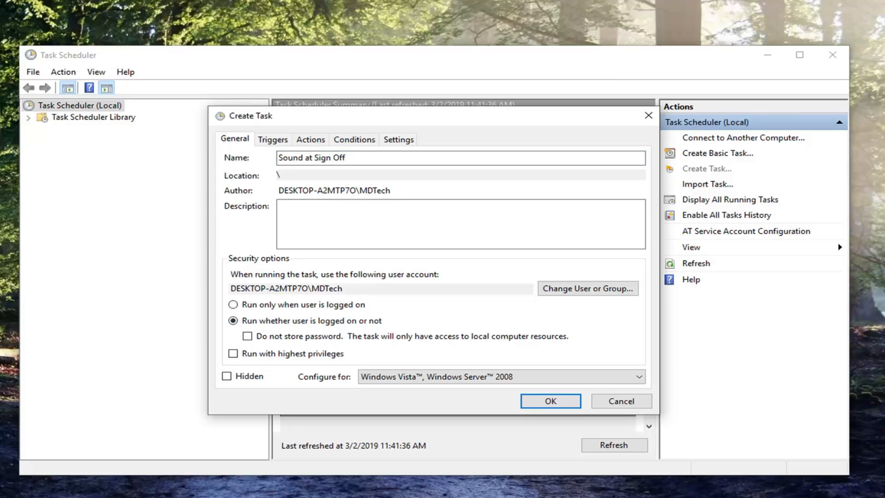
click(241, 356)
click(386, 381)
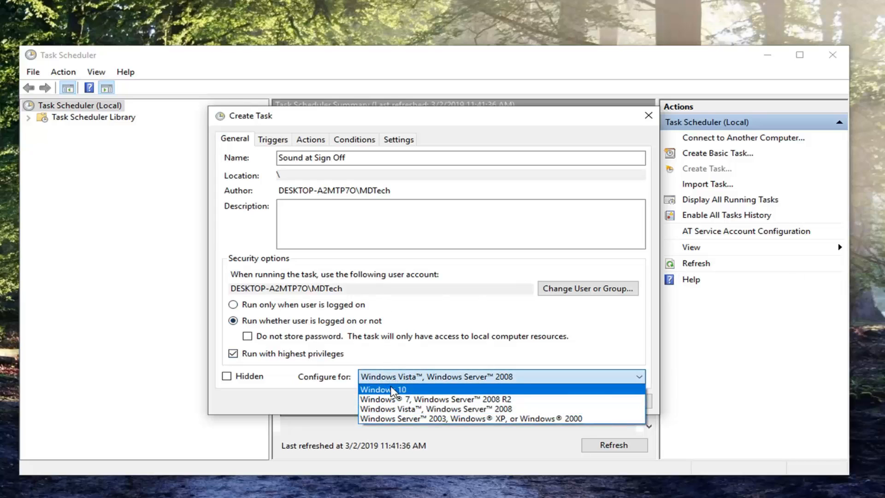
click(392, 390)
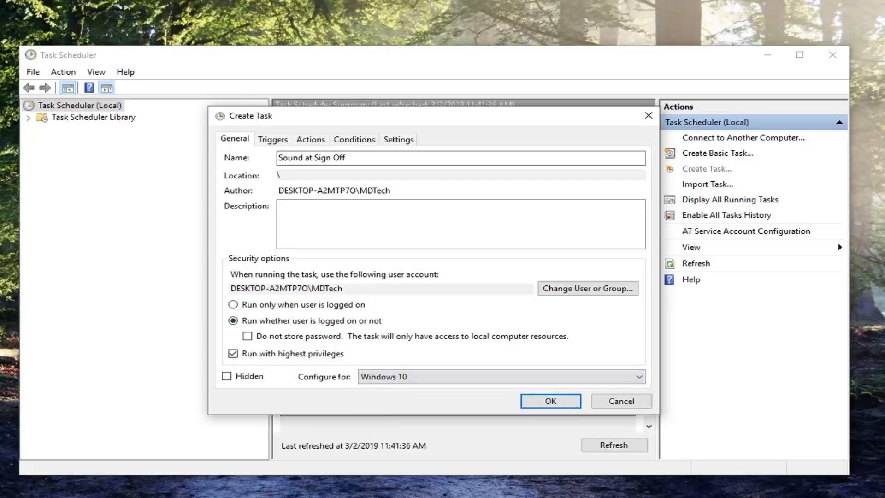
Step: Start a new trigger for the task that begins it on an event
click(276, 140)
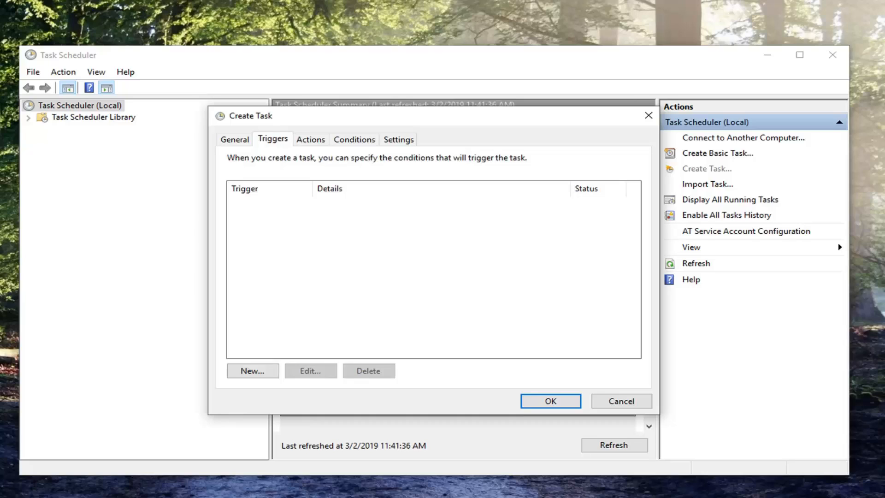
click(237, 374)
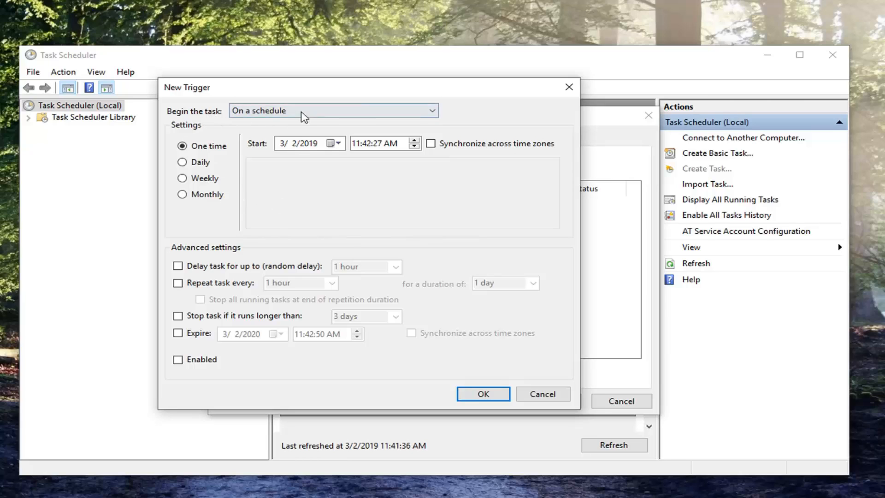
click(364, 112)
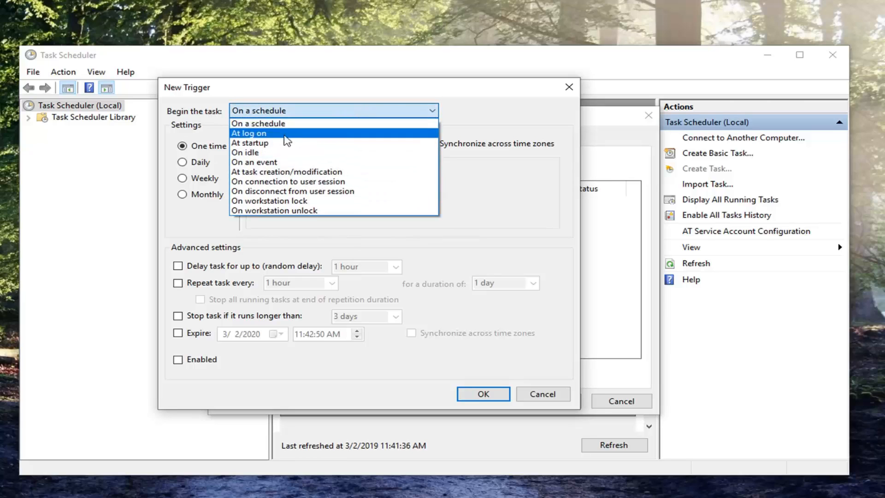
click(255, 163)
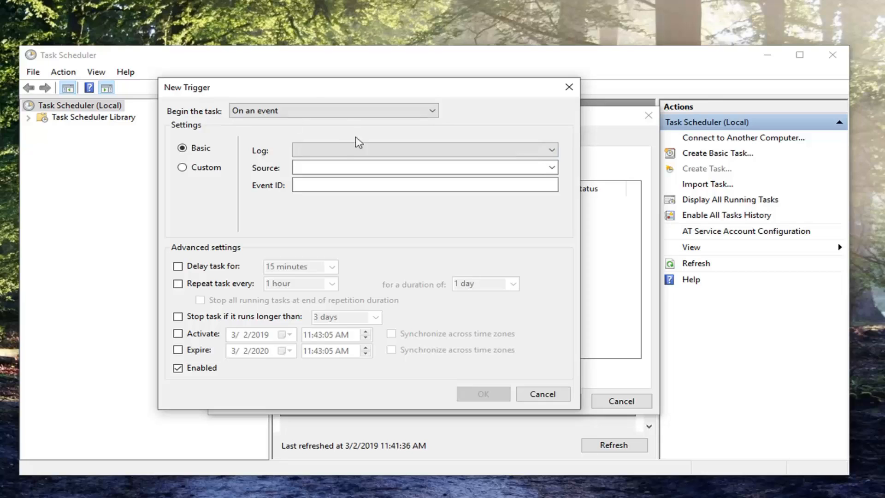
click(339, 150)
scroll(401, 290, down, 10)
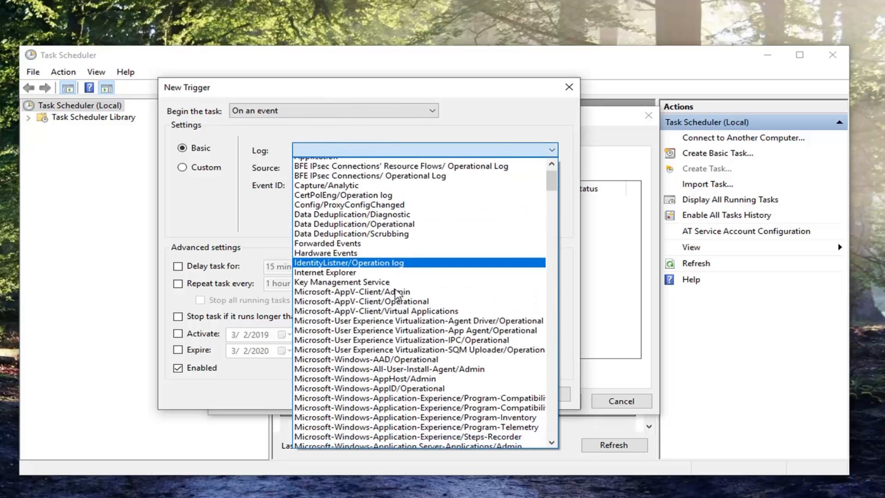
scroll(393, 295, down, 20)
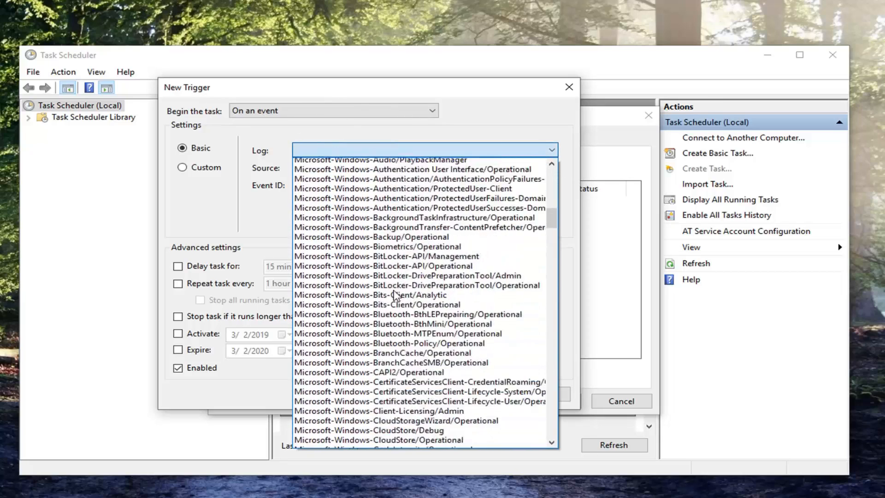
key(s)
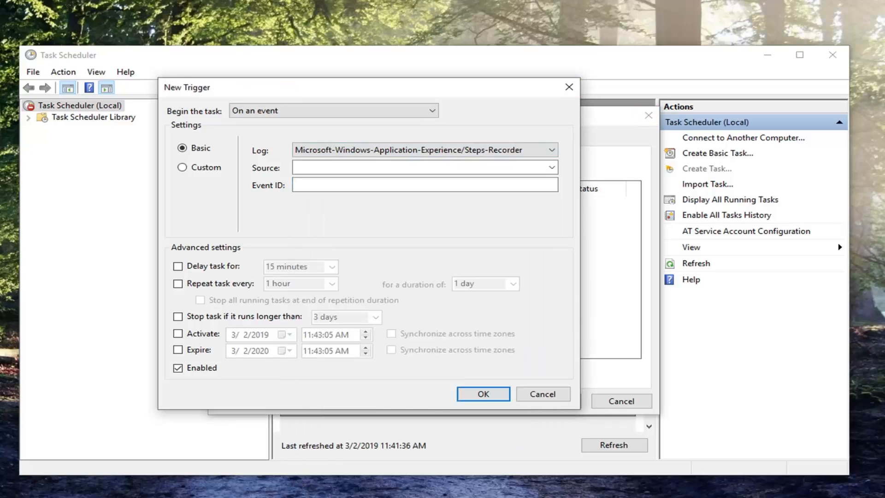
Step: Set the trigger's event ID to 4647 and its log to Security, and save the trigger
click(335, 186)
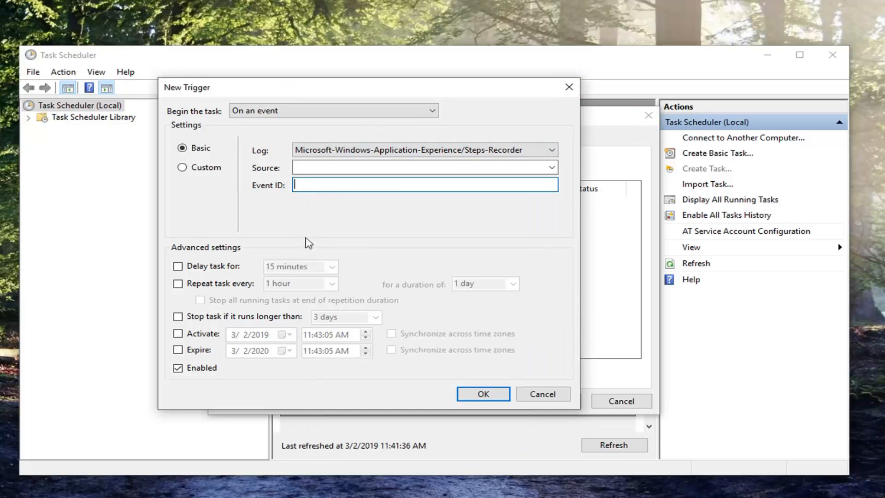
text(4647)
click(395, 150)
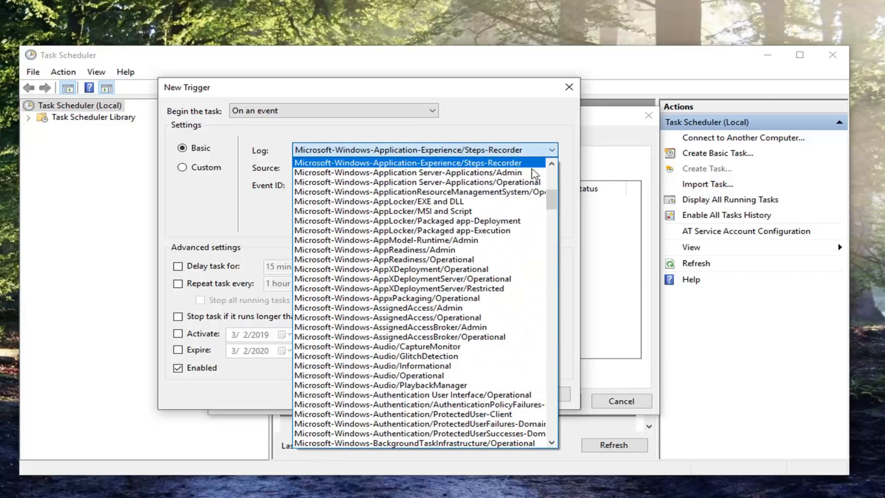
drag(553, 192, 539, 439)
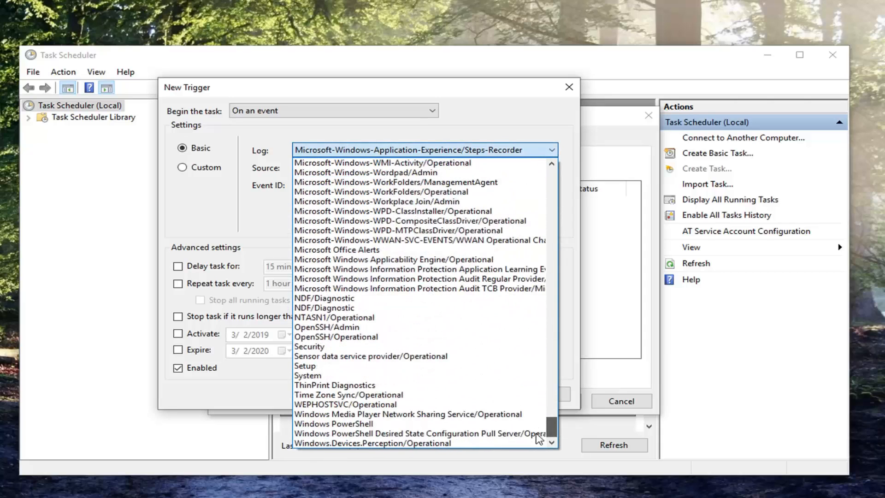
click(307, 347)
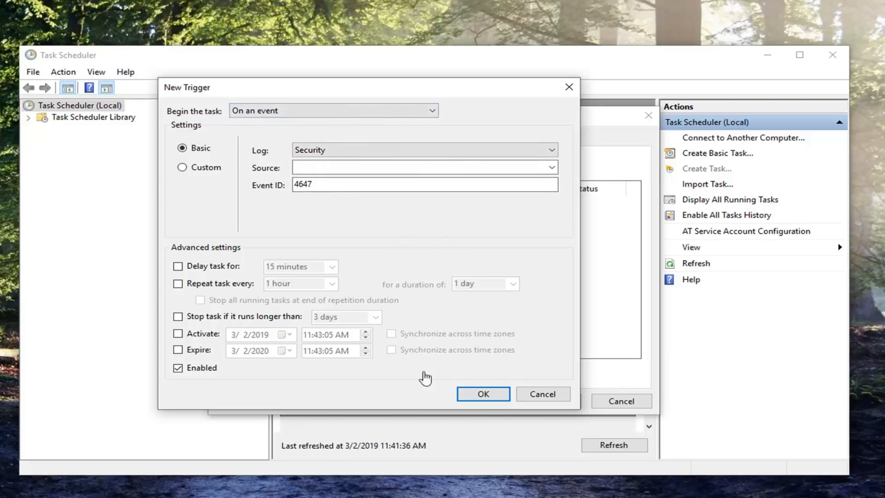
click(481, 394)
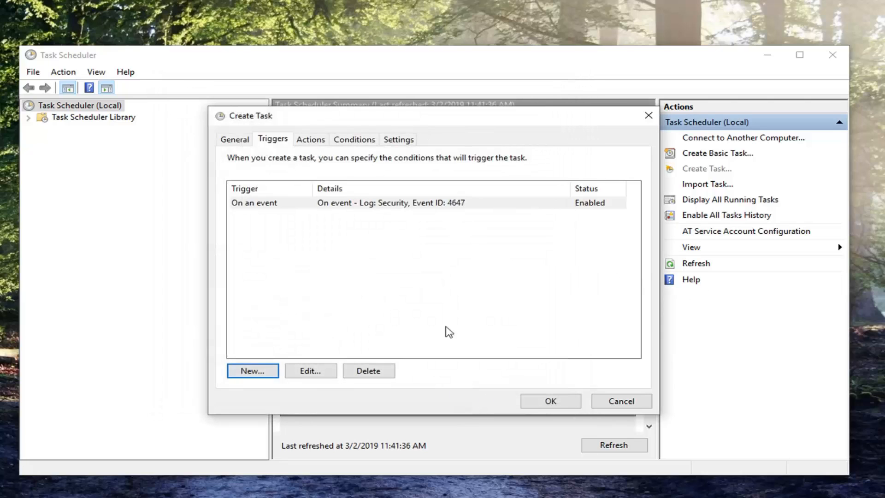
Step: Create a new action for the task that starts the program PowerShell
click(308, 140)
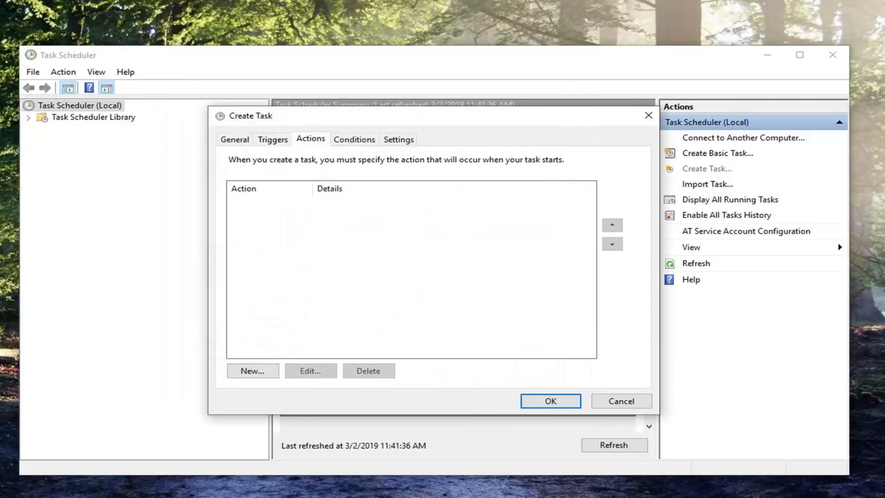
click(255, 369)
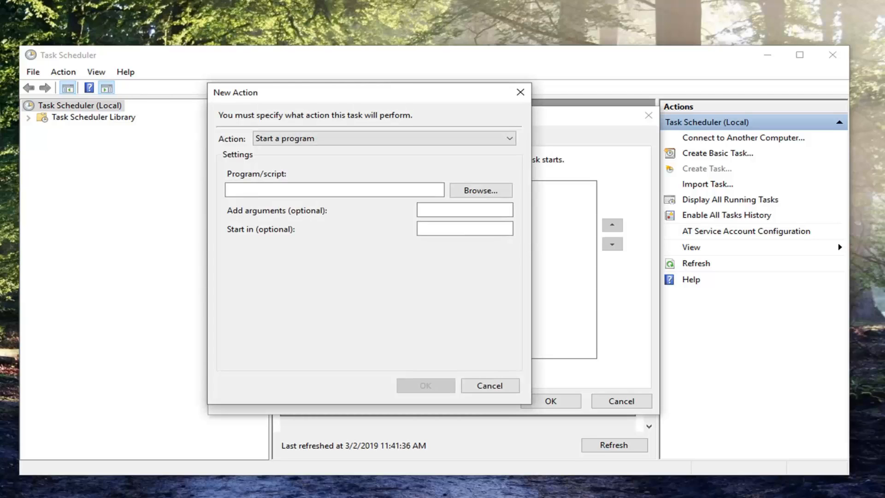
click(261, 190)
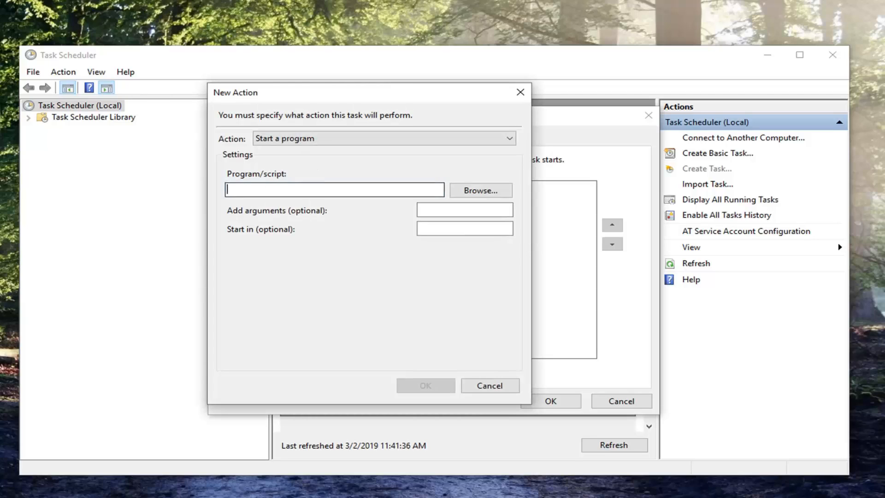
text(Power)
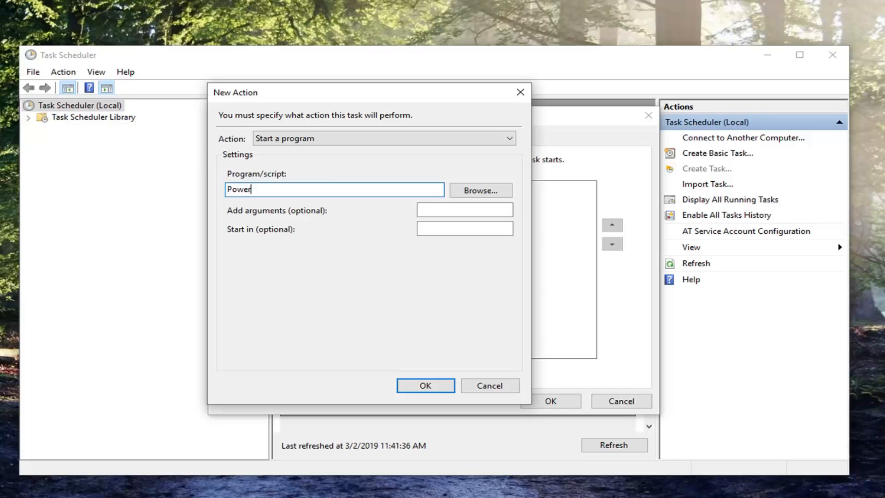
text(Shell)
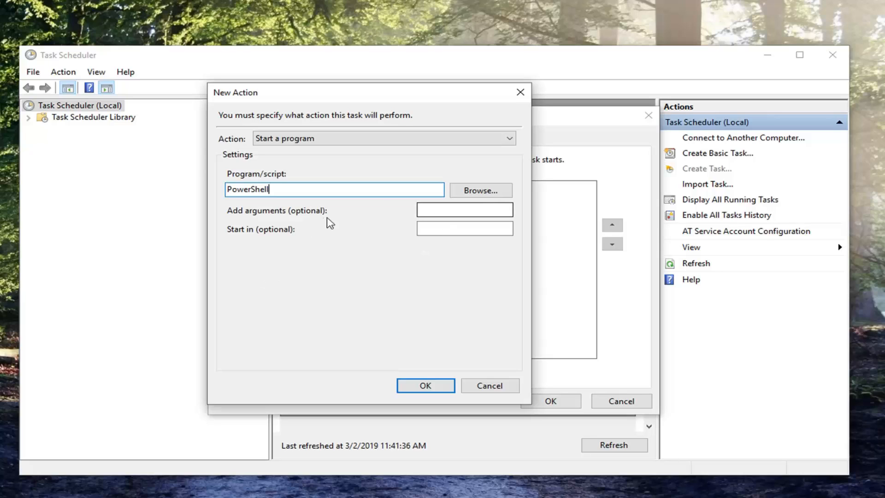
Step: Paste the copied Media.SoundPlayer command ending in PlaySync() as the PowerShell action's arguments and save the action
click(422, 210)
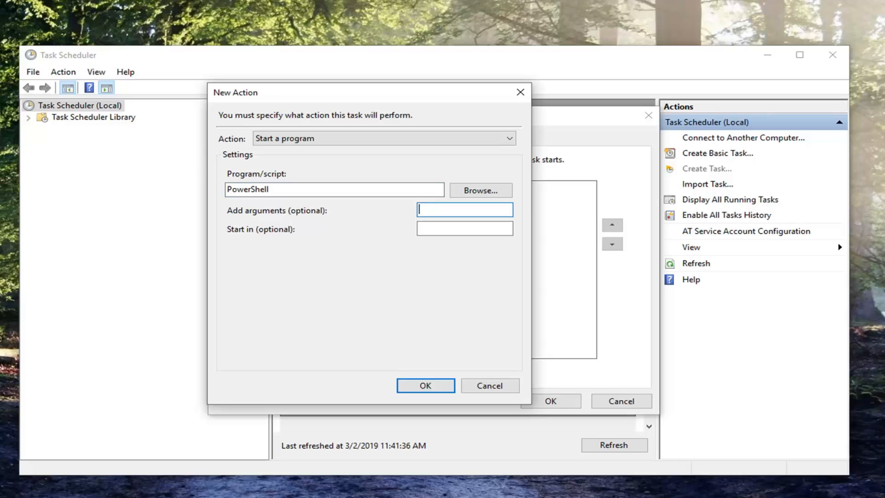
right_click(421, 212)
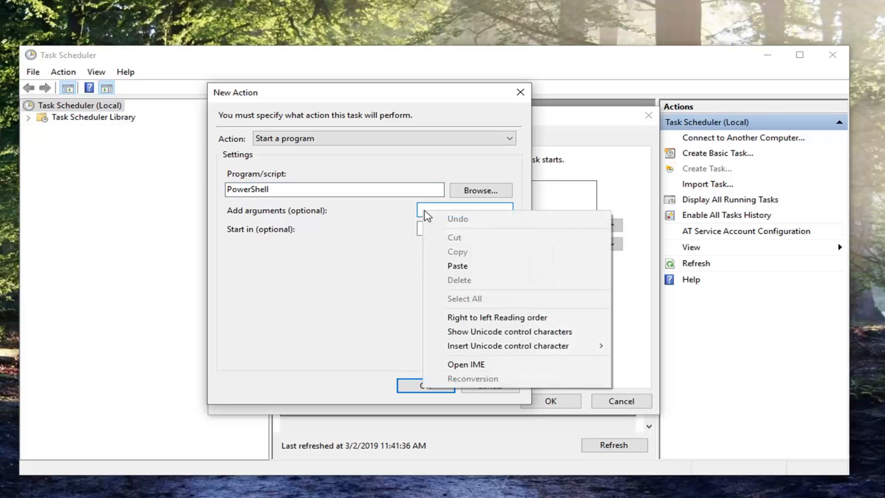
click(444, 265)
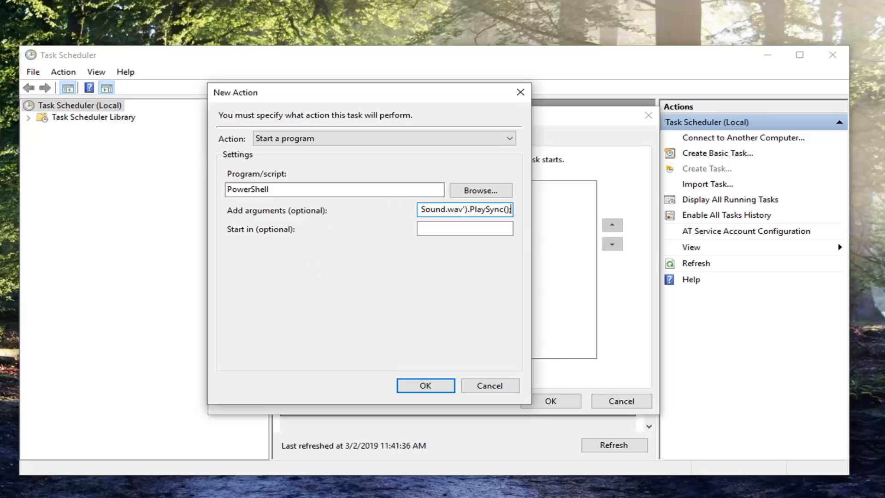
click(408, 384)
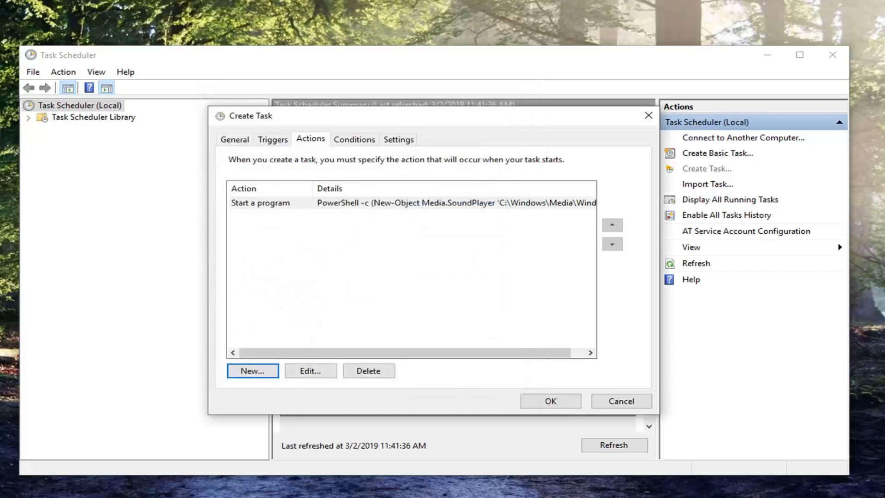
Step: Turn off the task condition that starts it only if the computer is on AC power
click(347, 144)
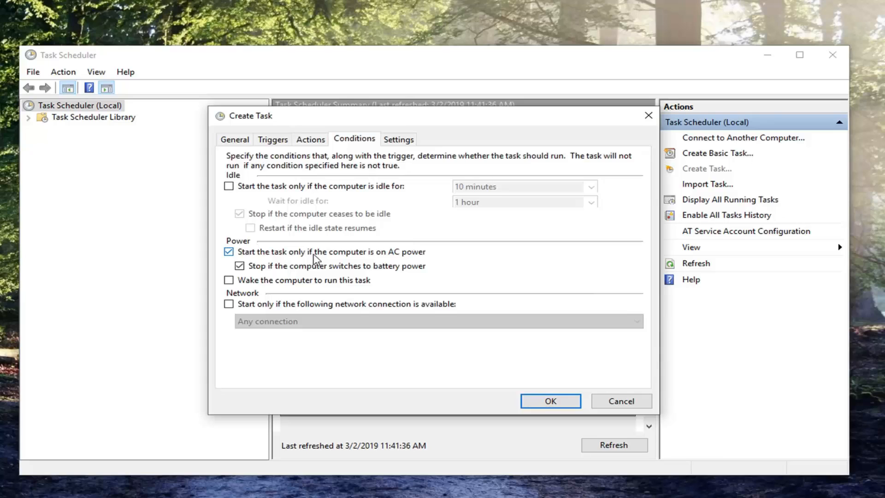
click(230, 252)
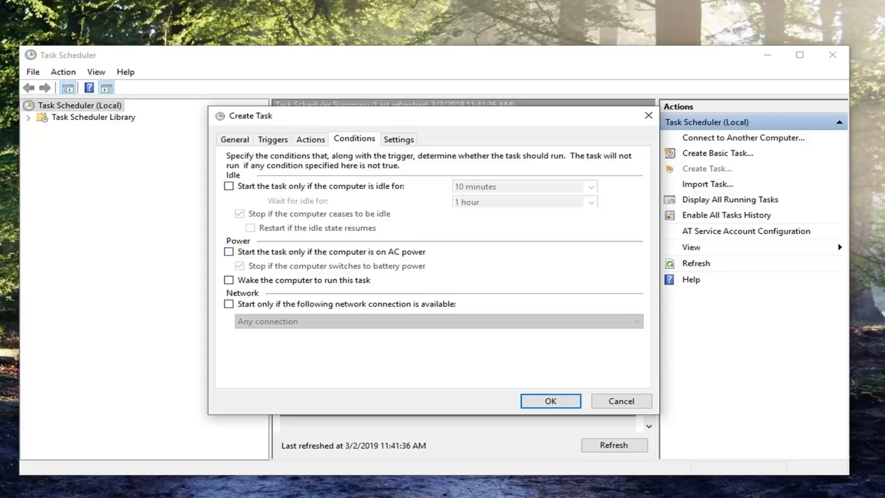
Step: Submit the new task and confirm the user account prompt for running it, retrying the submission once
click(546, 402)
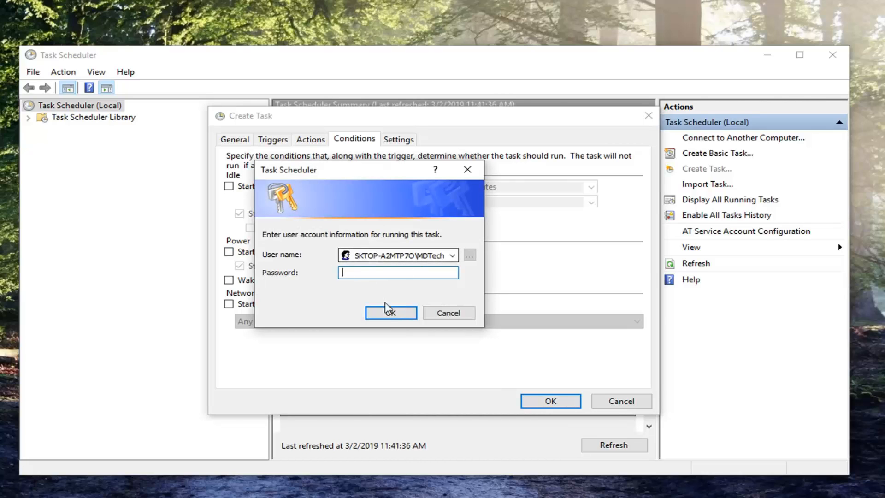
click(390, 315)
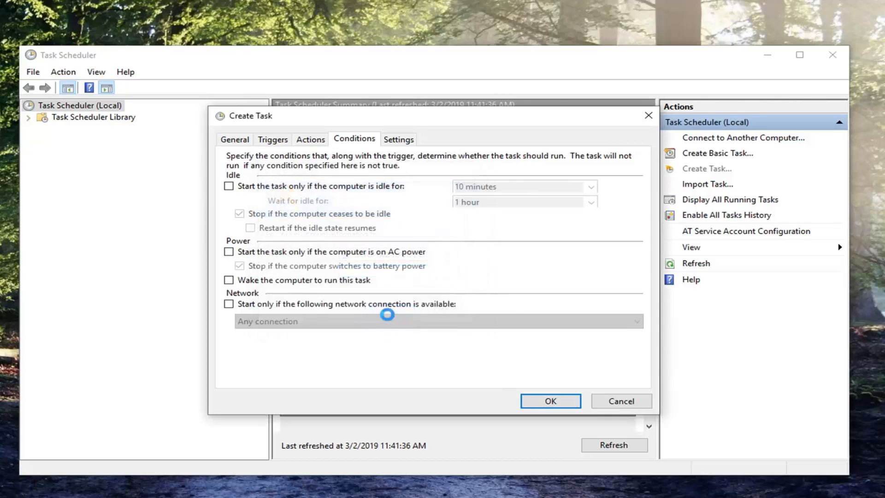
click(486, 300)
click(552, 408)
click(379, 313)
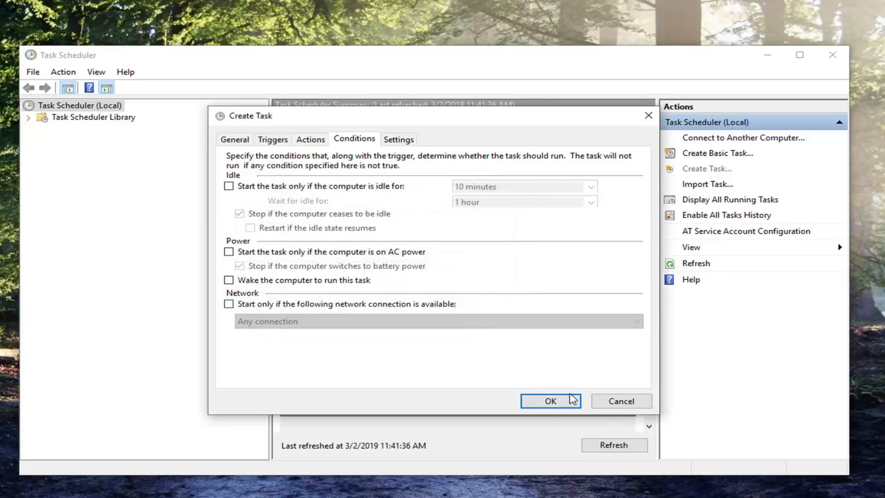